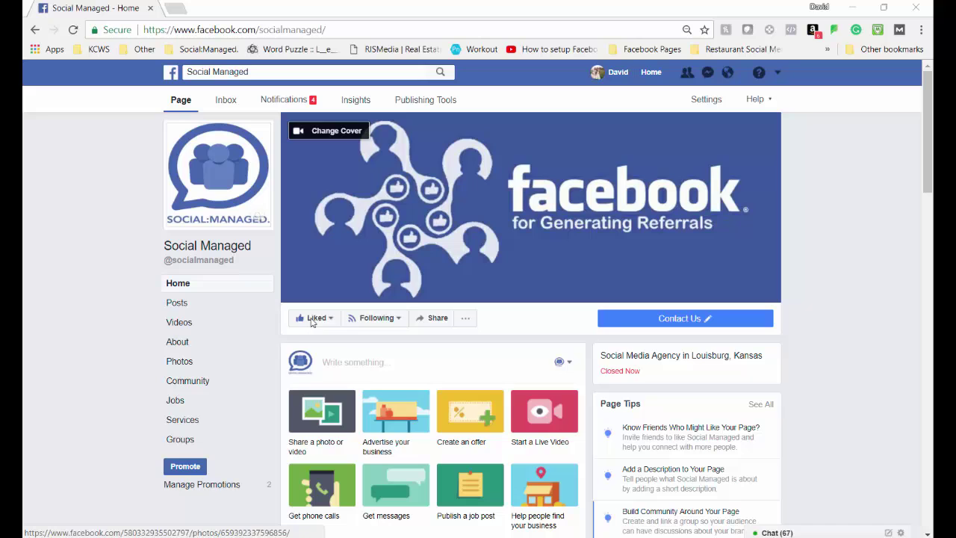
# - Open the page's About section and scroll to its category, name, username and contact details
pyautogui.click(189, 348)
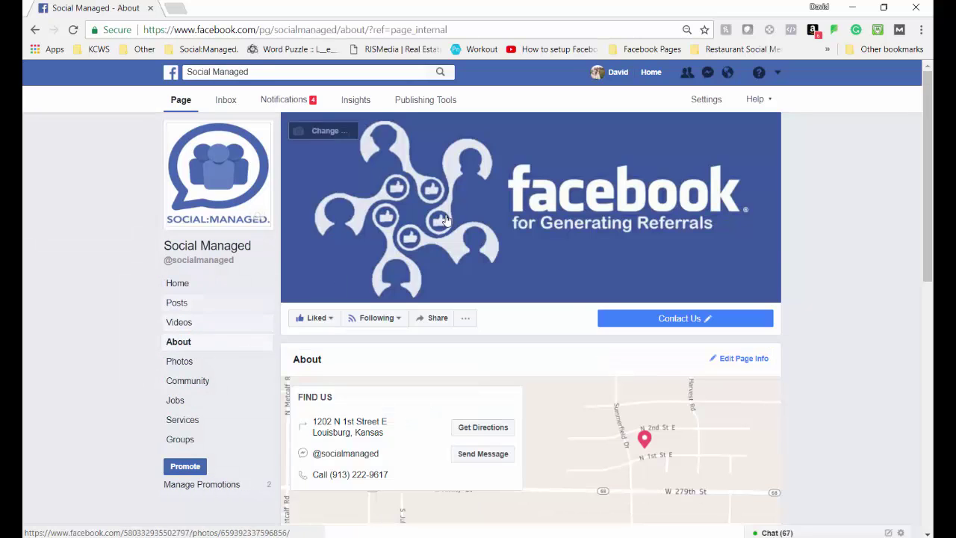
pyautogui.scroll(-3, 587, 254)
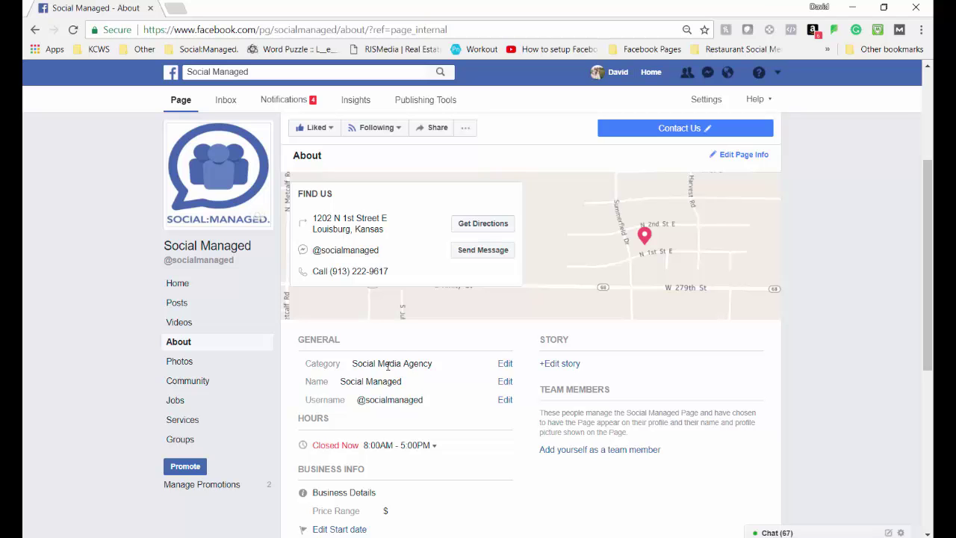
pyautogui.scroll(-3, 387, 365)
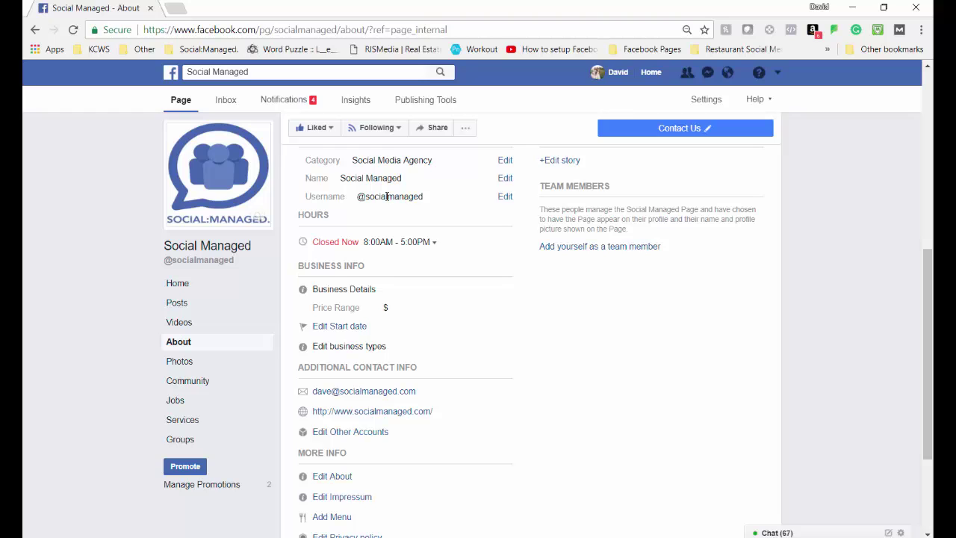
pyautogui.click(504, 180)
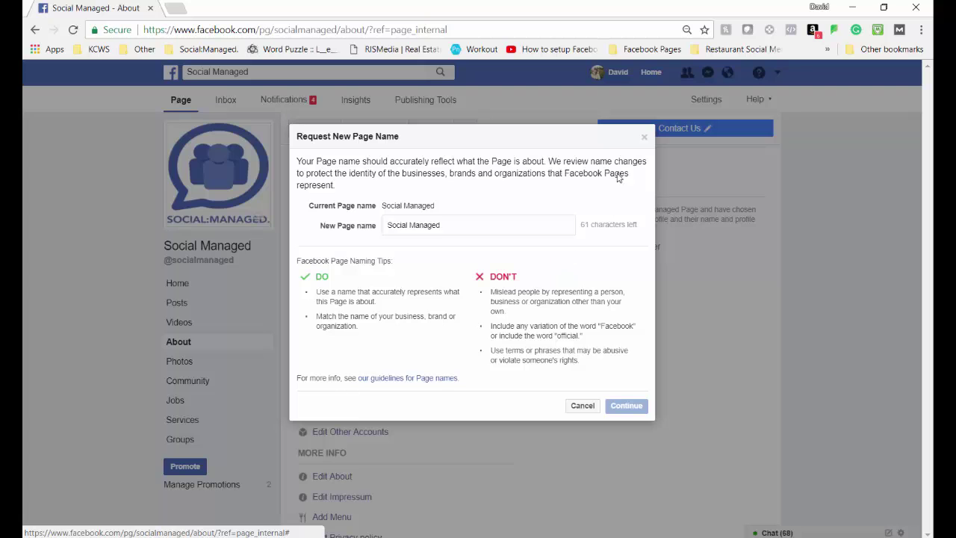
pyautogui.click(644, 138)
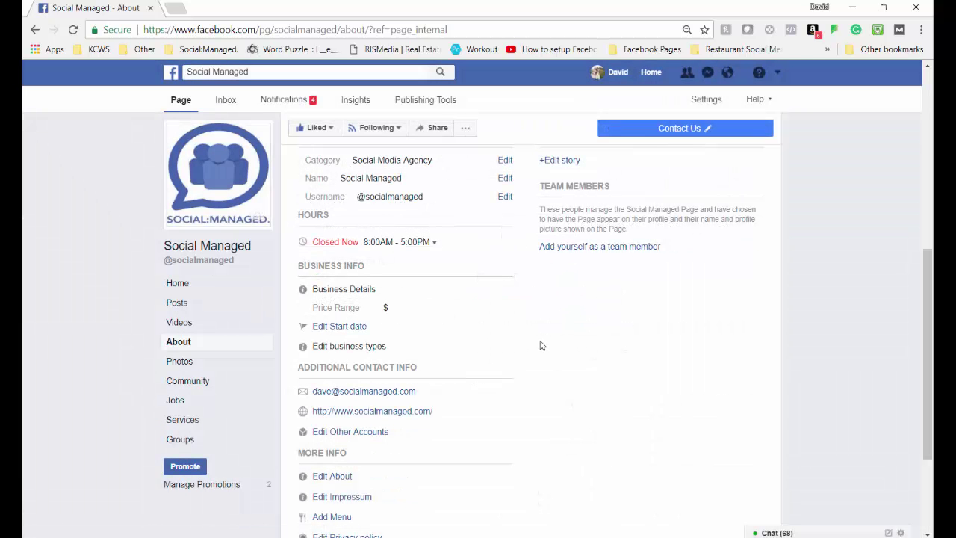